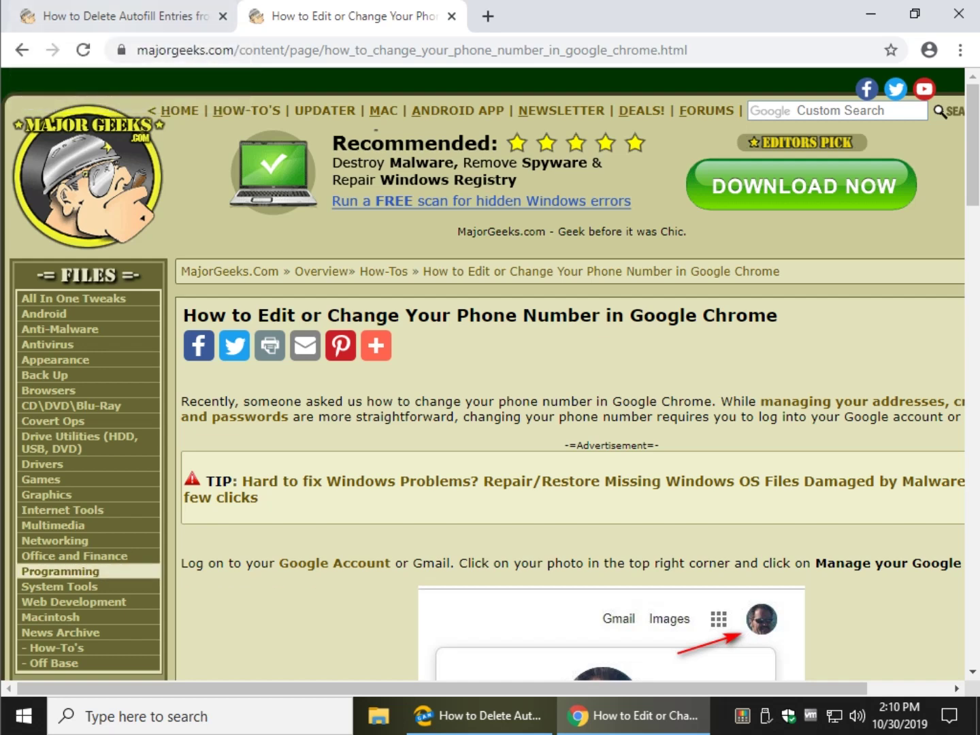
Step: Switch to the open article on deleting Autofill entries from Google Chrome
left_click(126, 16)
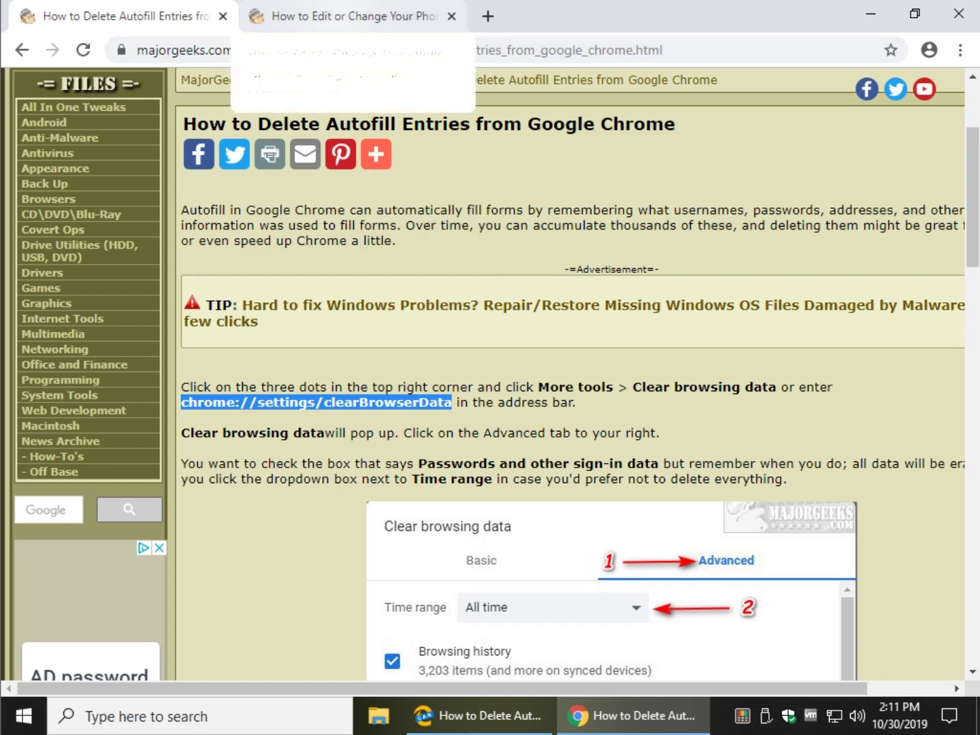
left_click(361, 15)
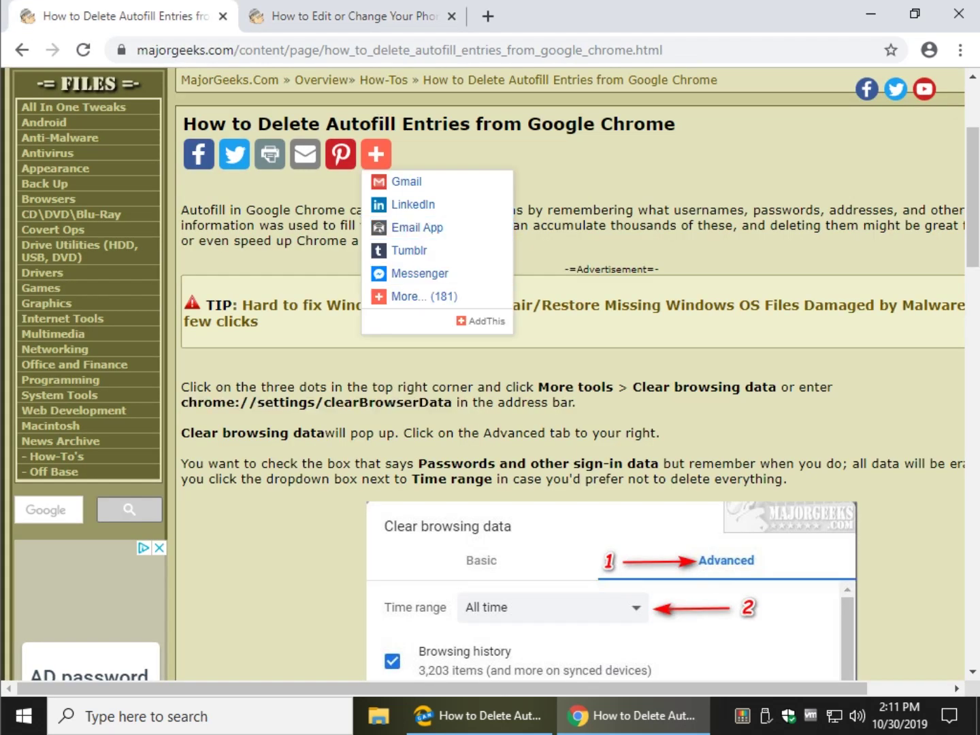
Step: Open the Clear browsing data dialog through the browser's own command and close its Settings page
left_click(961, 47)
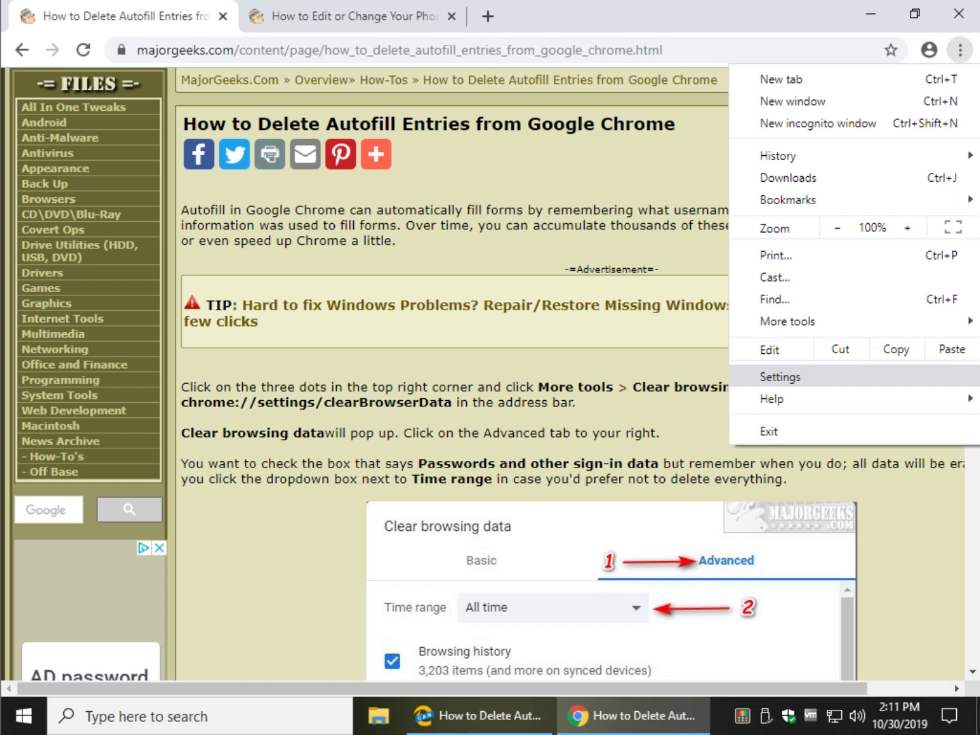
mouse_move(787, 322)
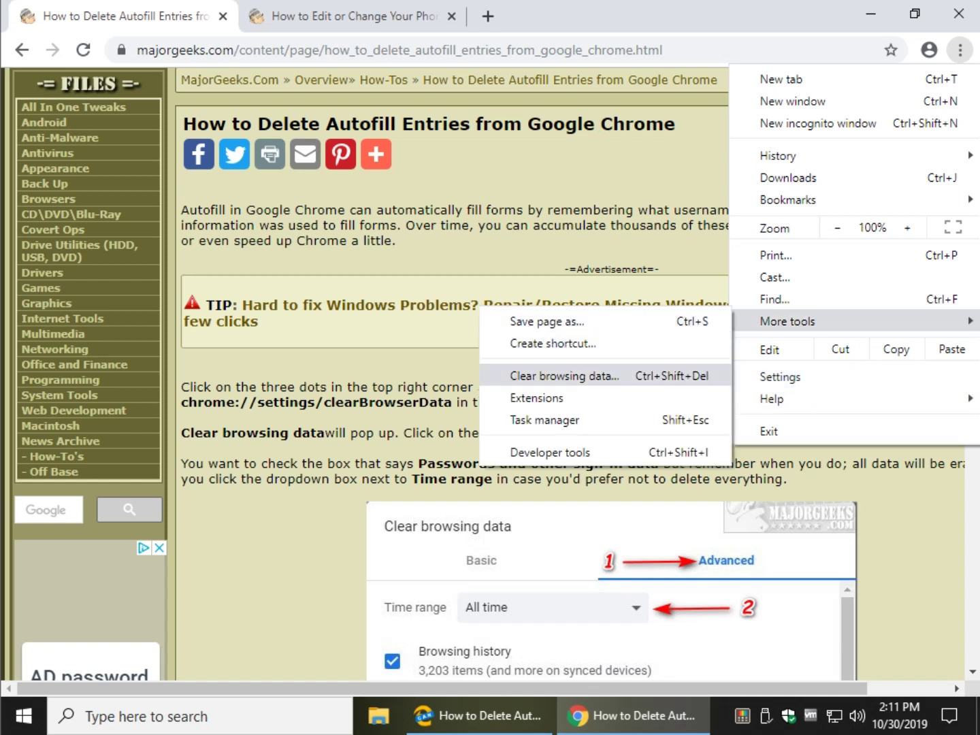
left_click(565, 375)
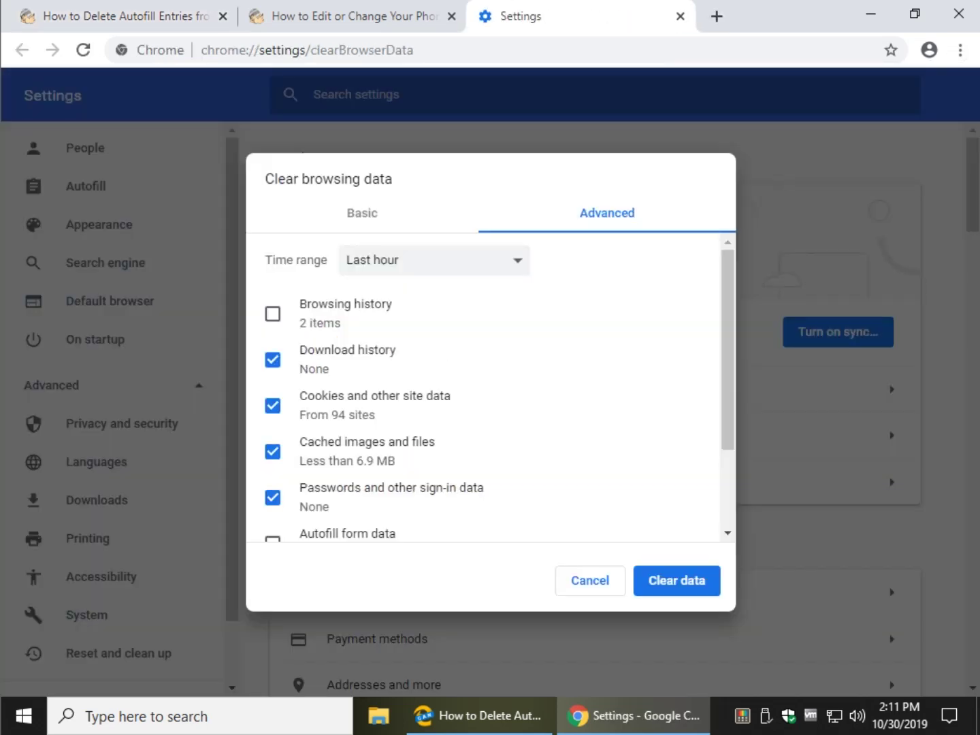
left_click(680, 15)
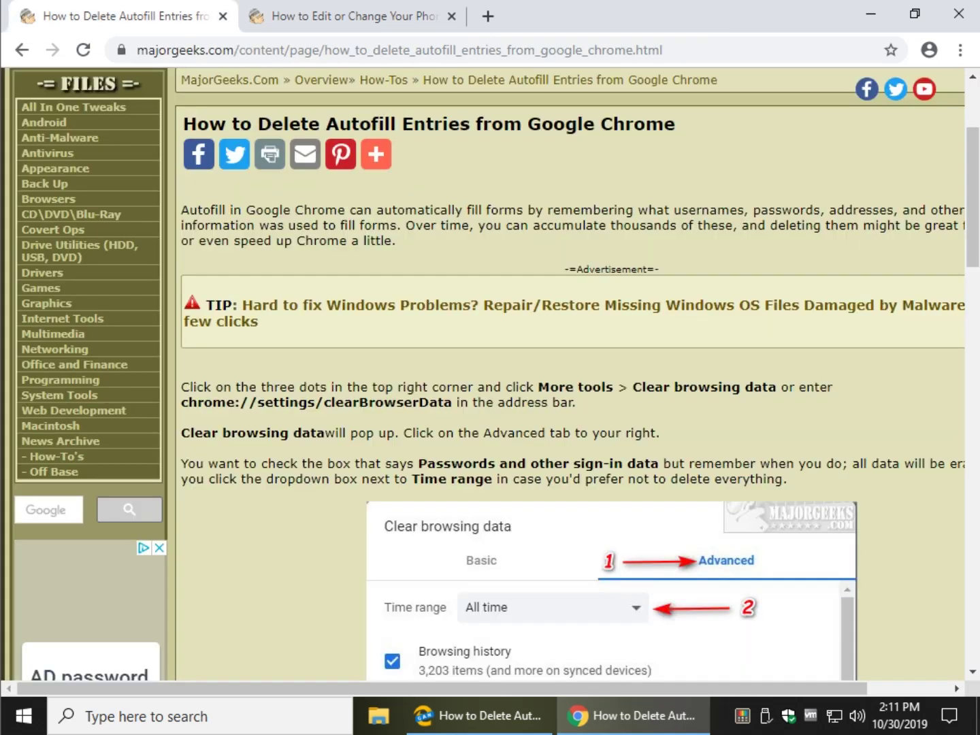
Step: Copy the address chrome://settings/clearBrowserData from the Autofill article and load it in a new tab
left_click(488, 16)
left_click(170, 15)
left_click_drag(181, 403, 452, 402)
right_click(447, 400)
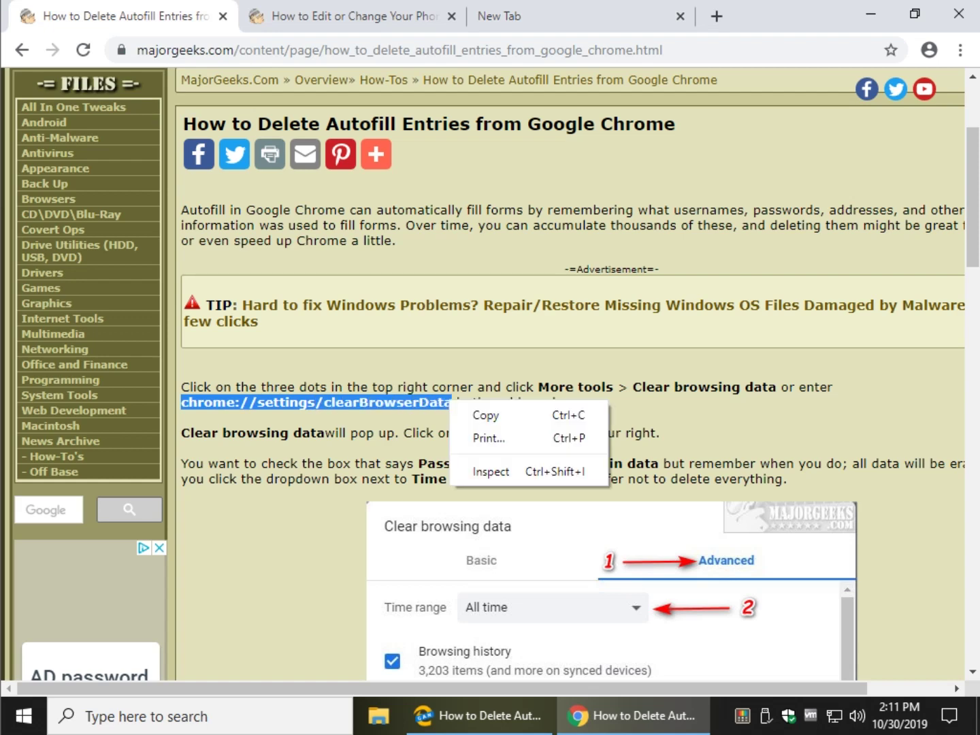
left_click(484, 414)
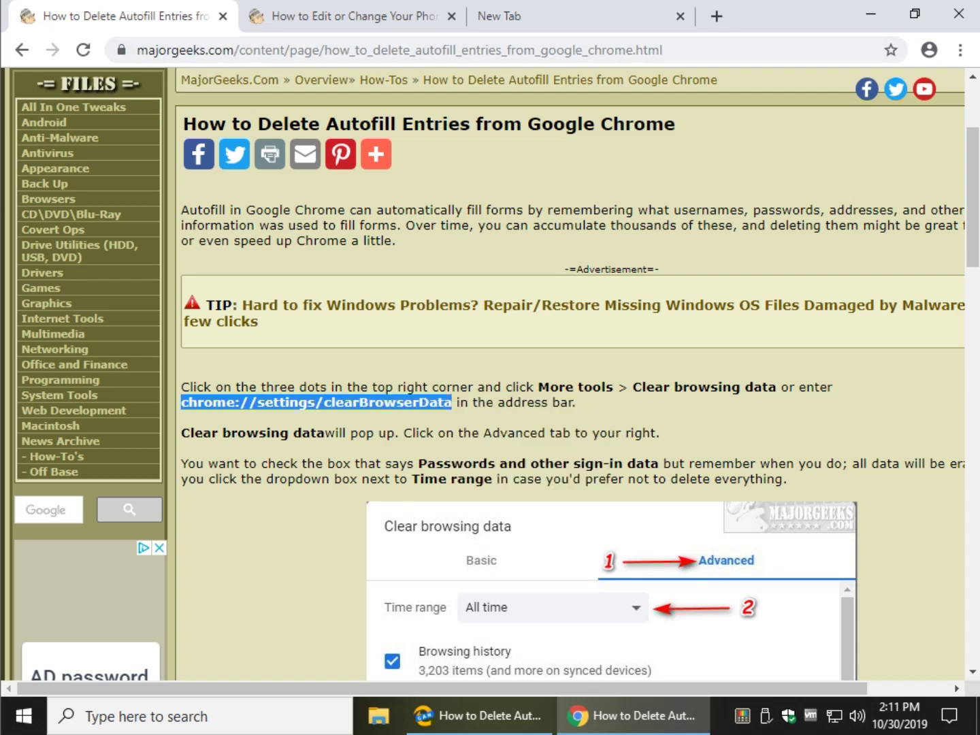
left_click(504, 16)
key("ctrl+v")
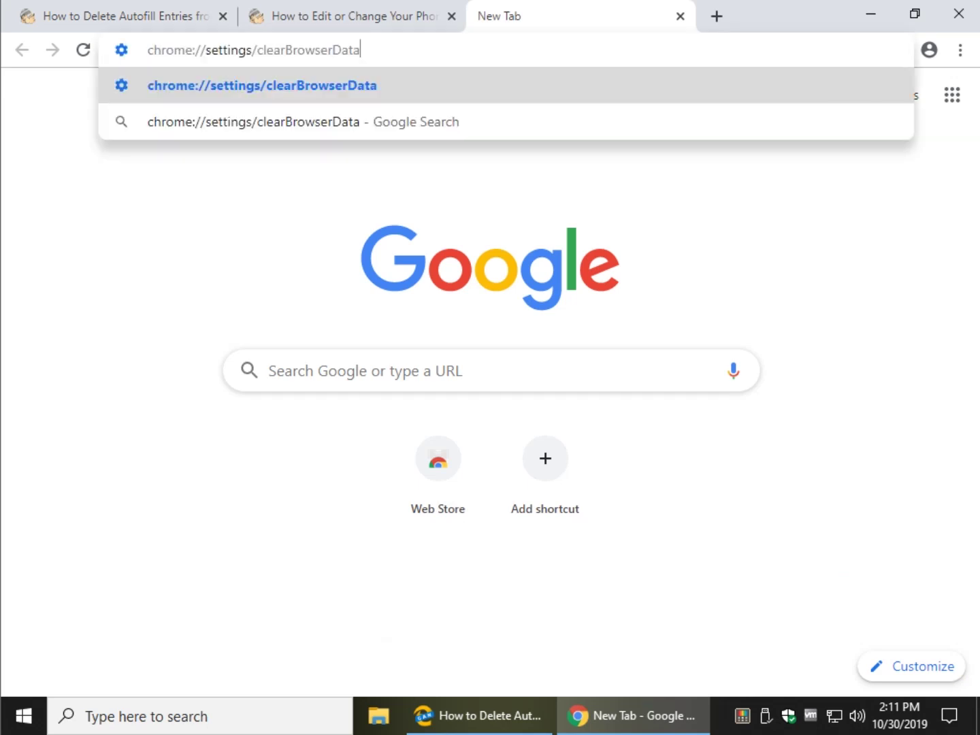
key("Return")
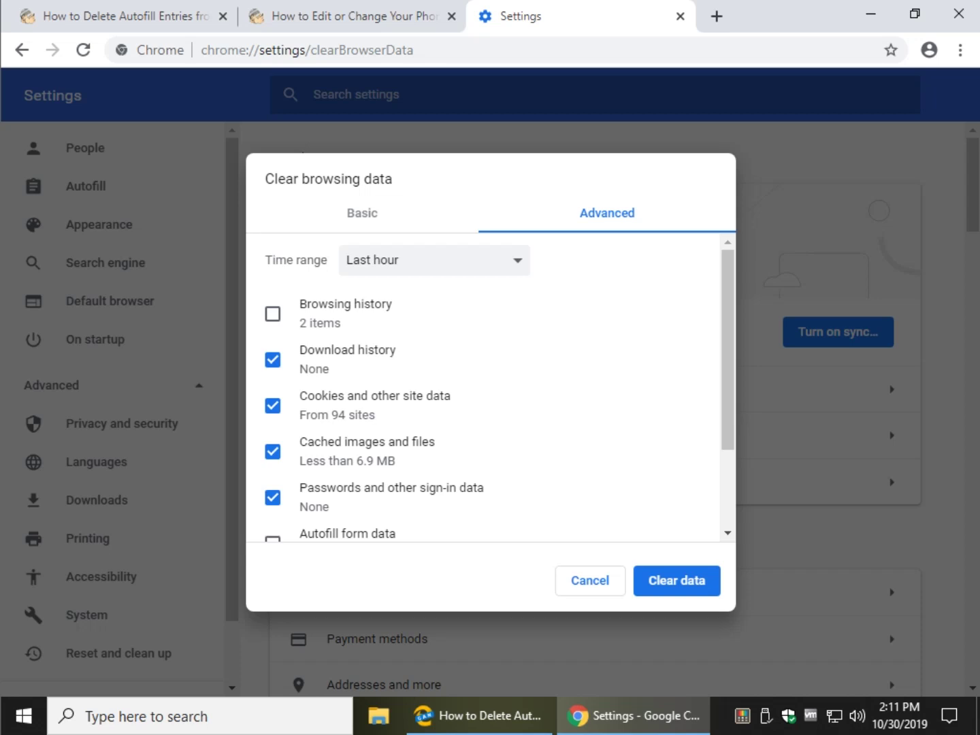
Step: Set the time range to All time in the advanced options for clearing browsing data
scroll(482, 388, "down", 2)
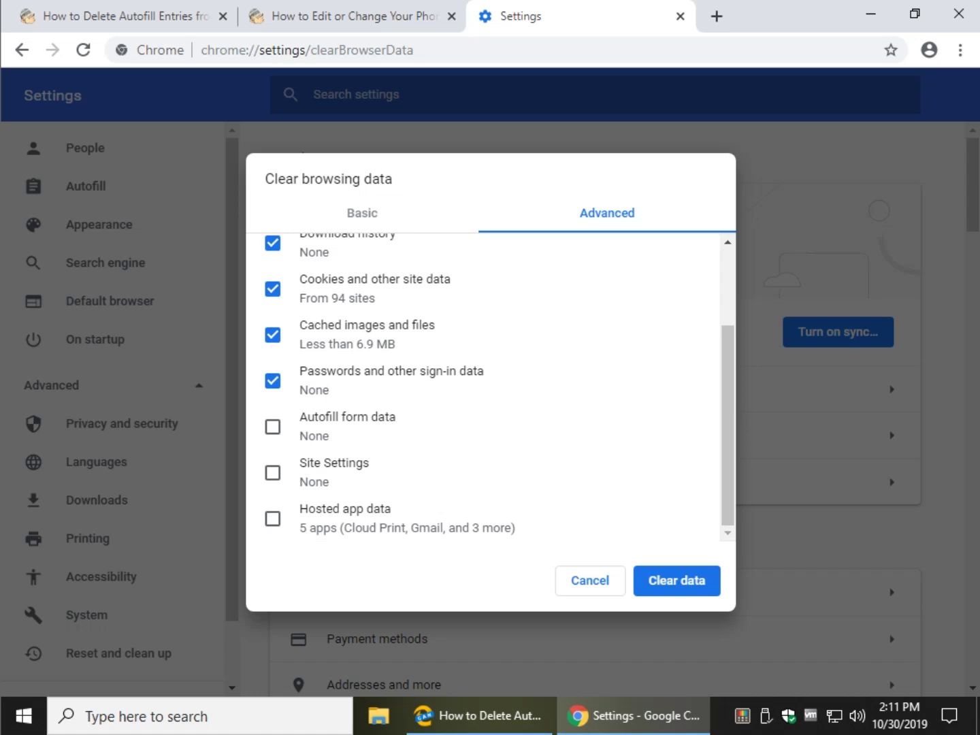
scroll(490, 388, "up", 2)
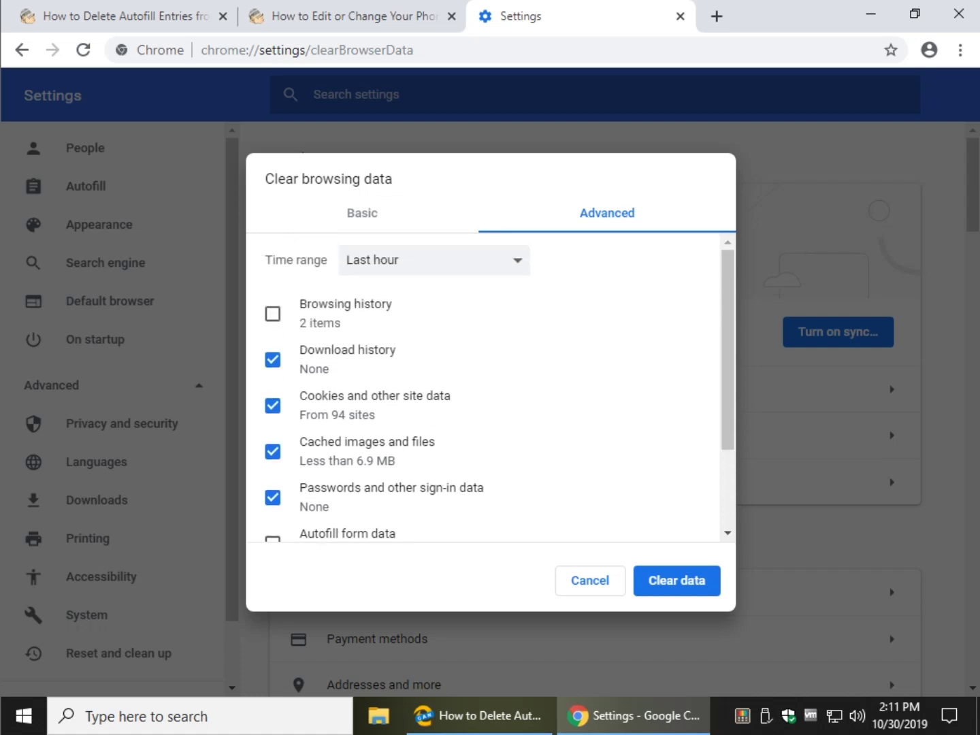
left_click(363, 213)
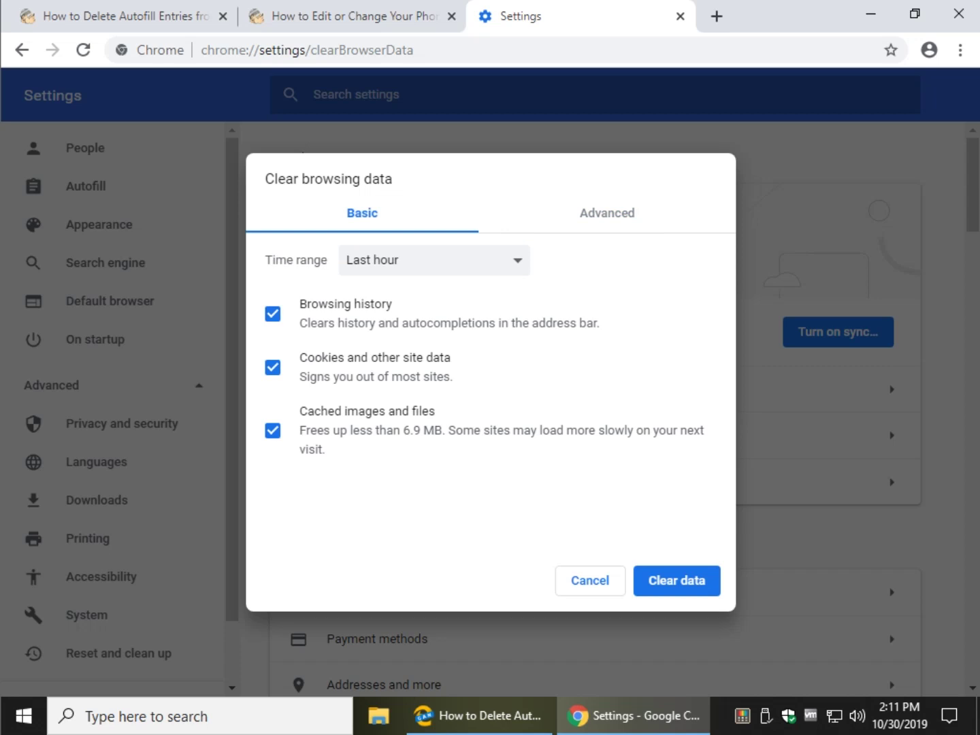
left_click(608, 213)
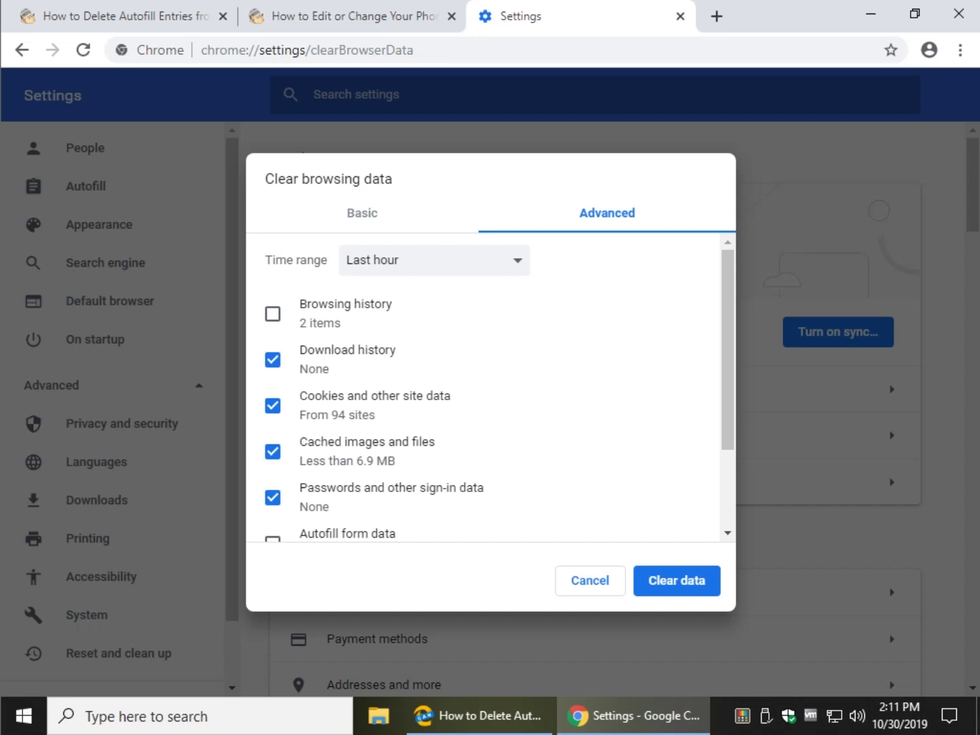
left_click(435, 260)
left_click(434, 260)
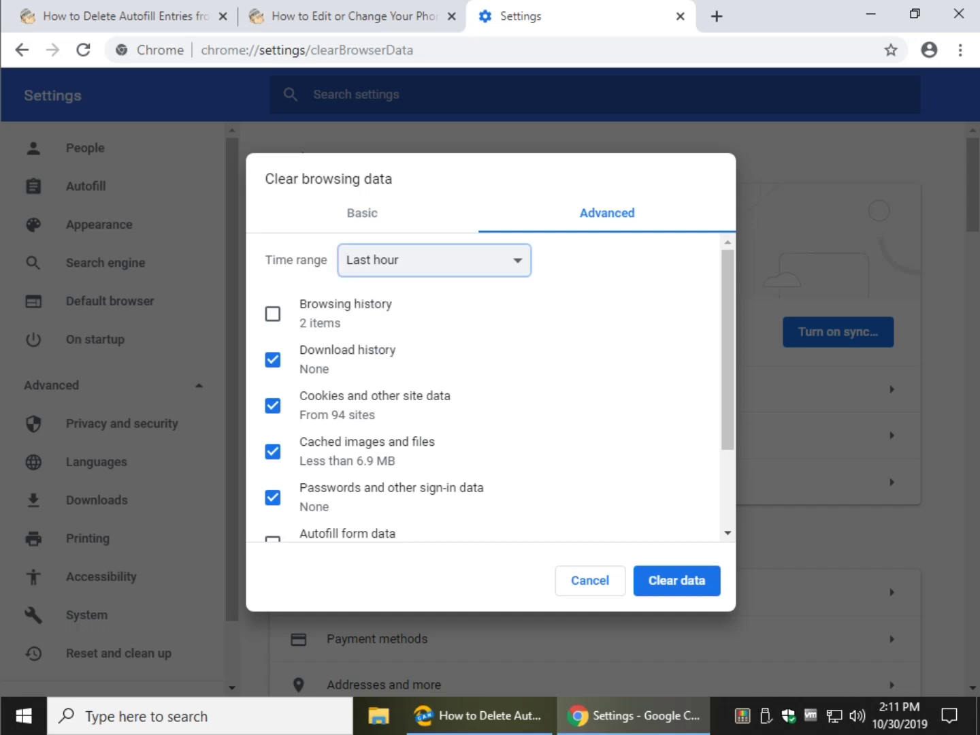
left_click(434, 260)
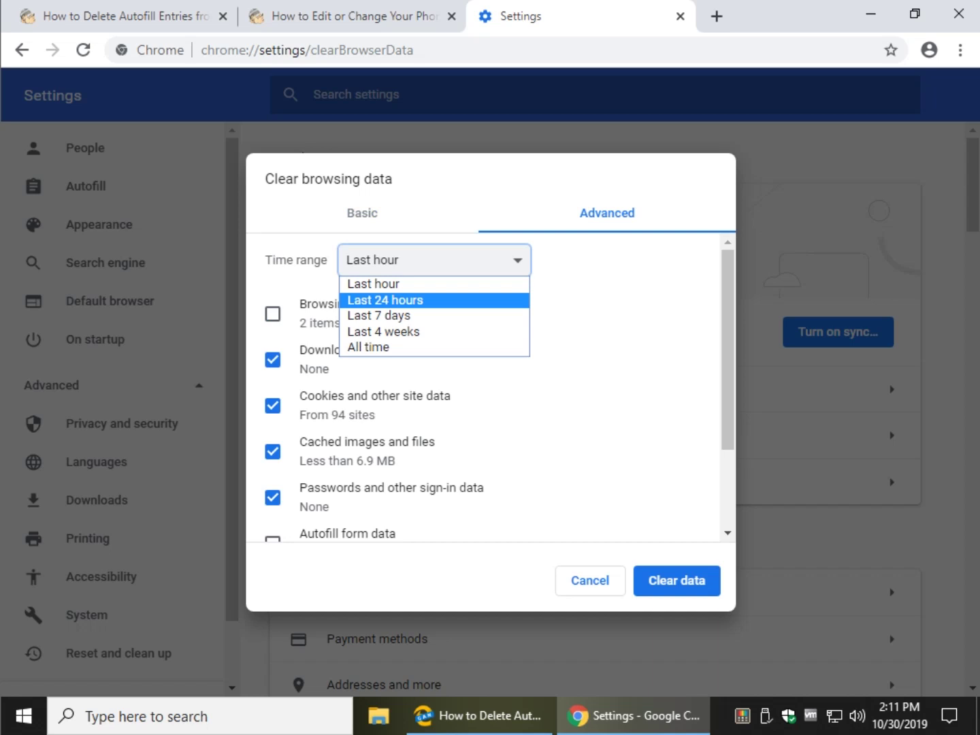
key("Down")
key("Down")
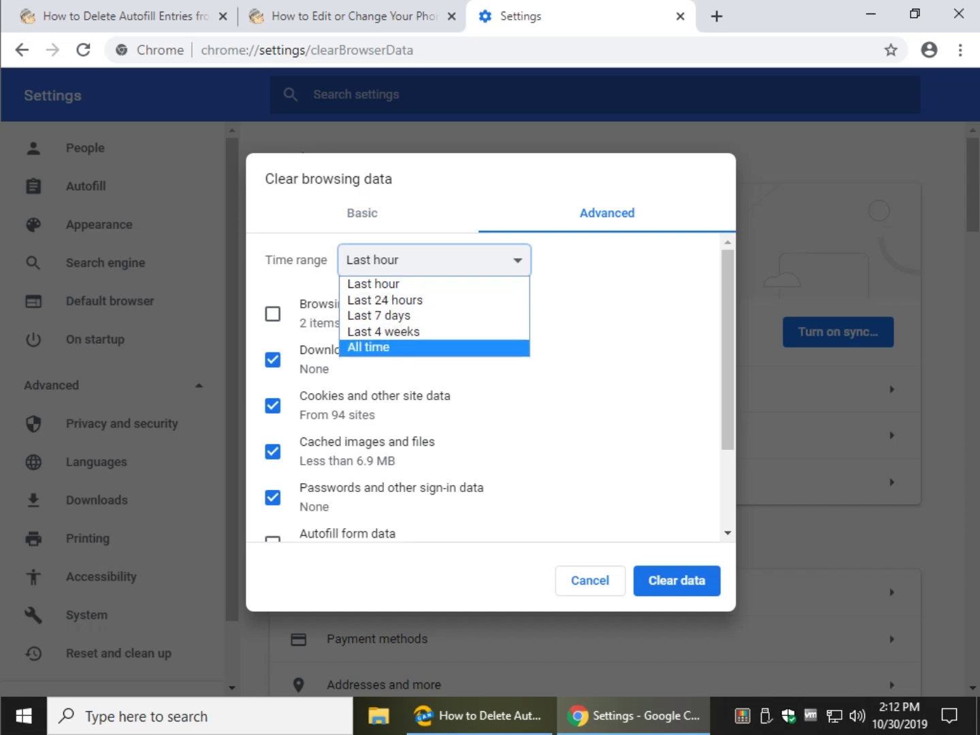
key("Return")
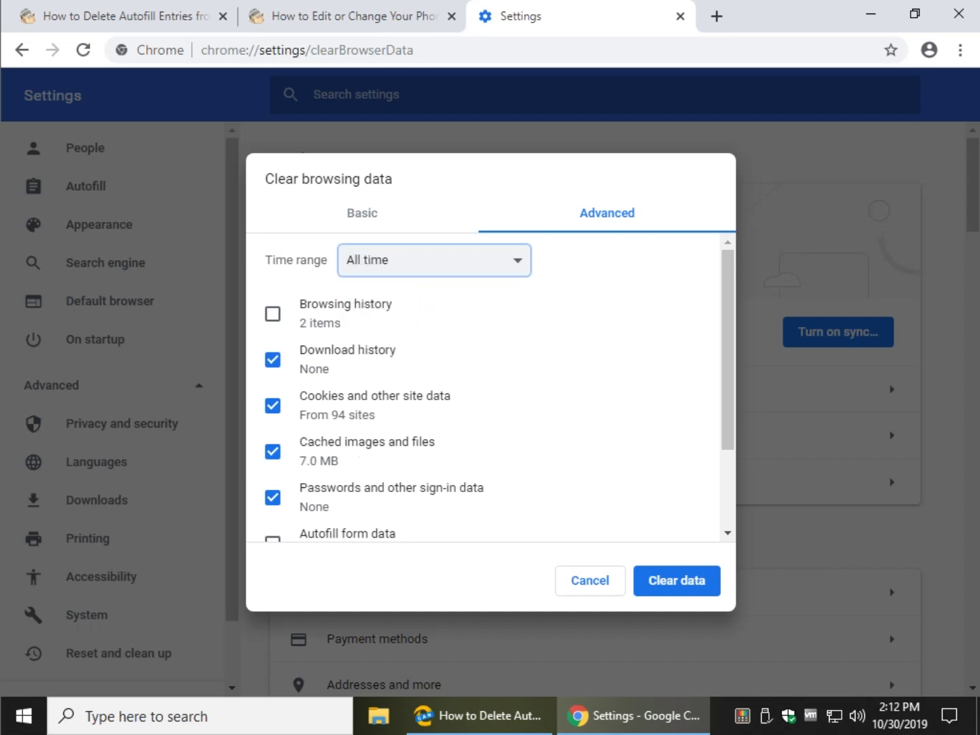
Step: Include Autofill form data in the items to delete and clear the browsing data
scroll(490, 388, "down", 2)
scroll(490, 388, "up", 2)
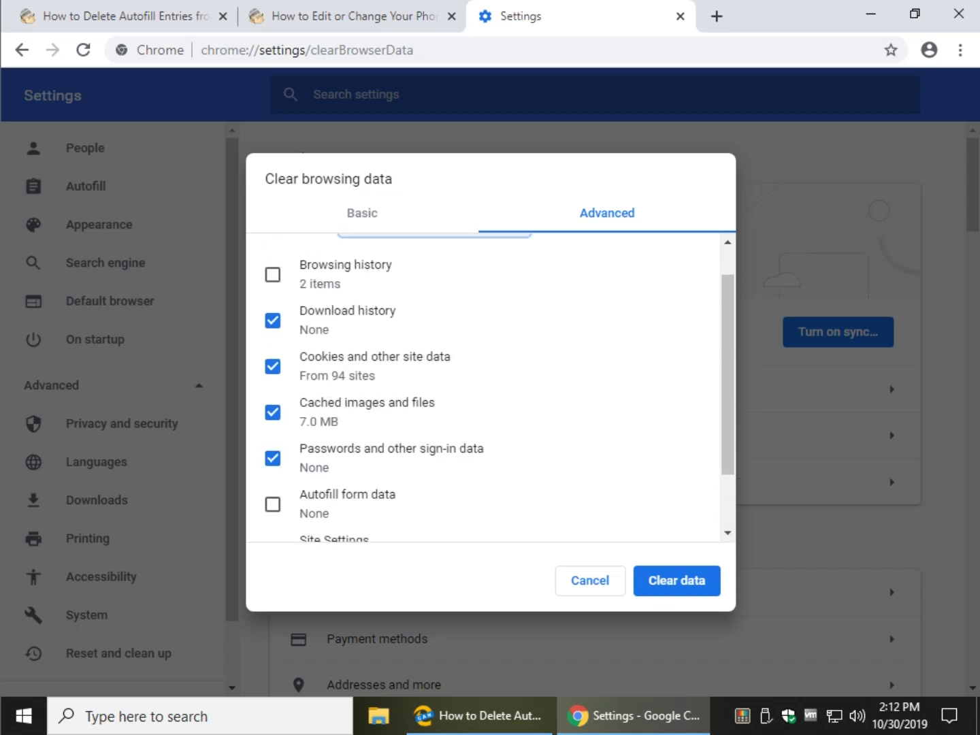
scroll(490, 388, "down", 1)
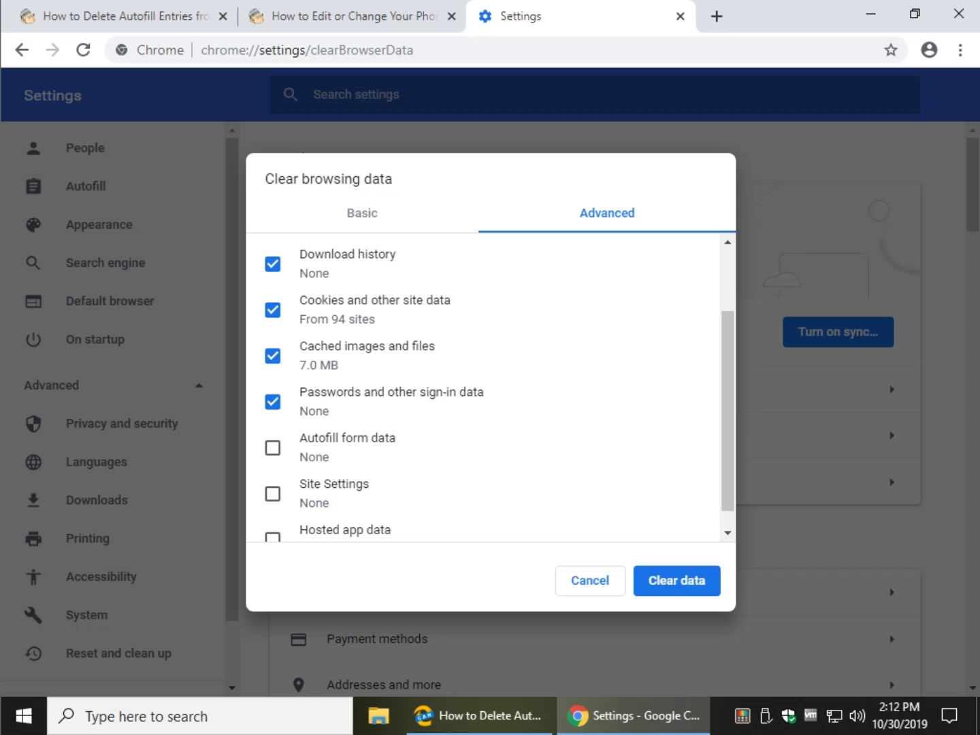
scroll(483, 389, "down", 1)
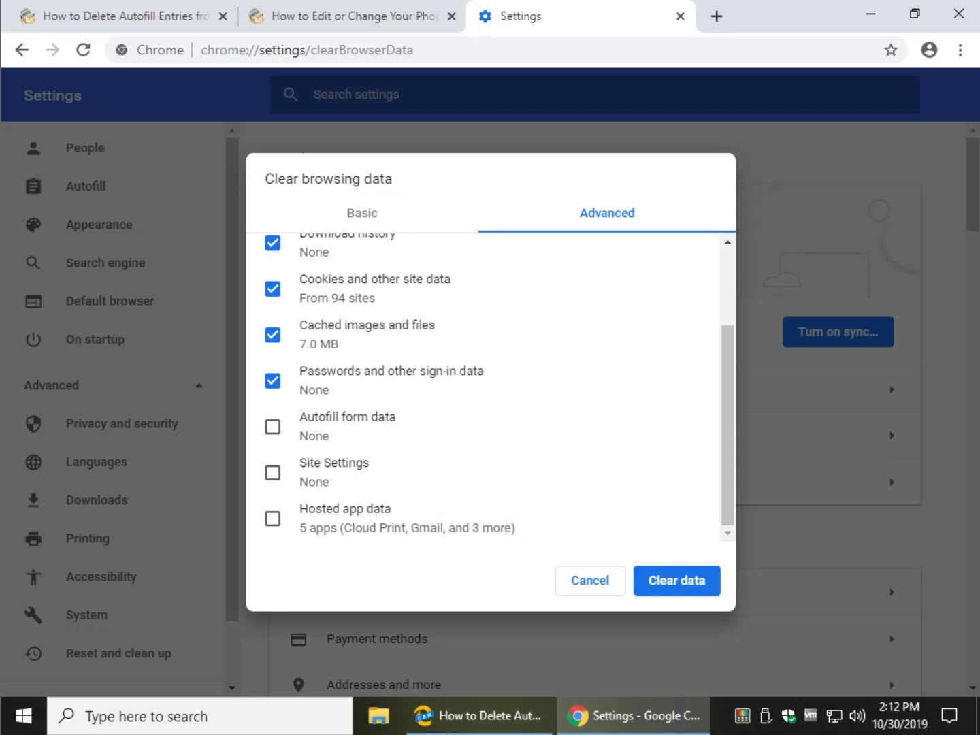
left_click(272, 426)
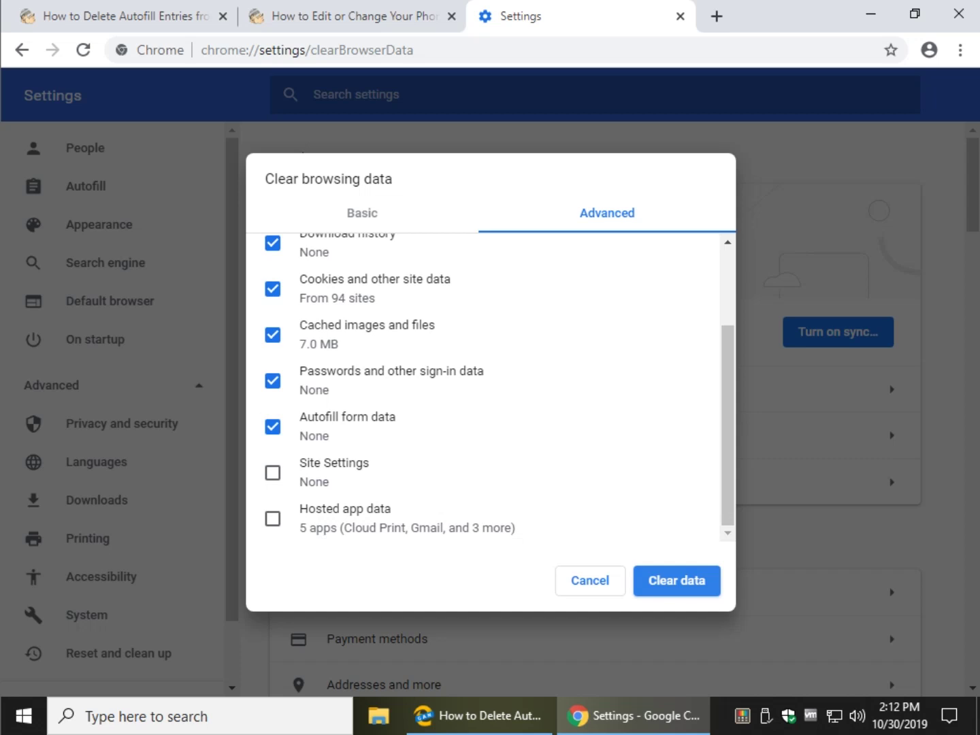
left_click(676, 580)
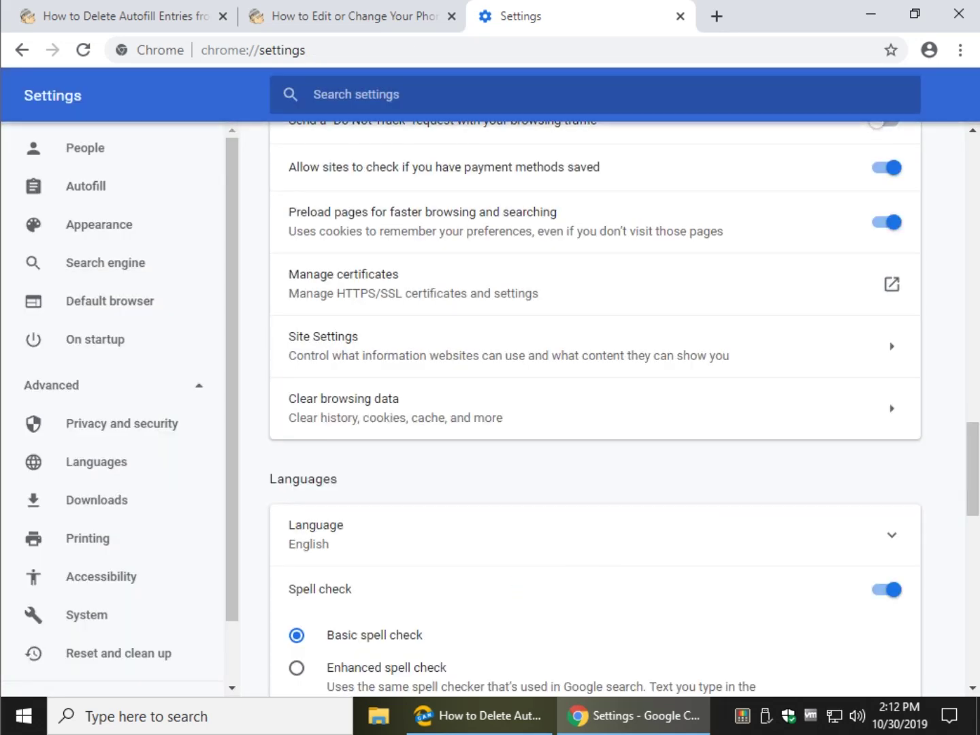
Step: Close the Settings page and return to the article on deleting Autofill entries
scroll(596, 408, "up", 4)
scroll(595, 408, "down", 3)
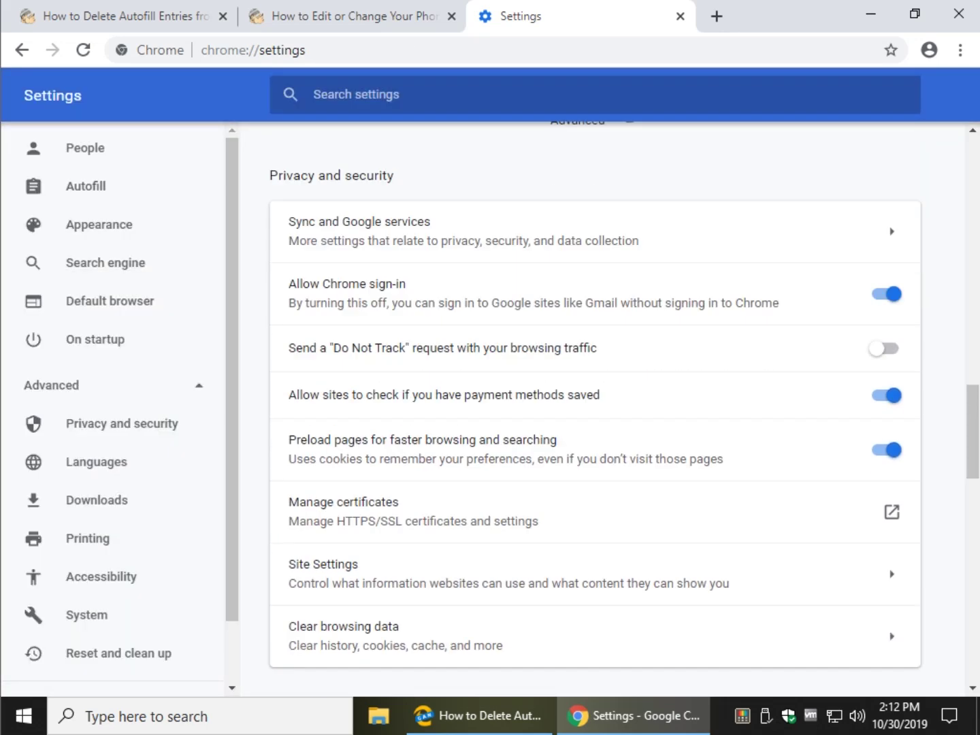
scroll(595, 408, "up", 5)
scroll(595, 408, "up", 12)
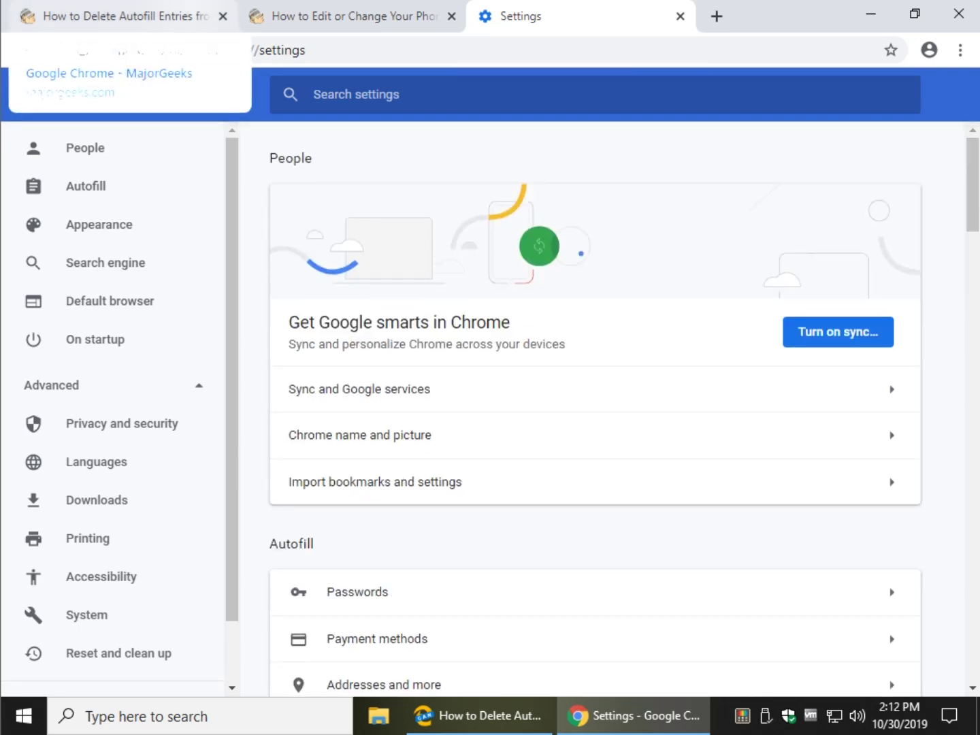
left_click(680, 15)
left_click(126, 16)
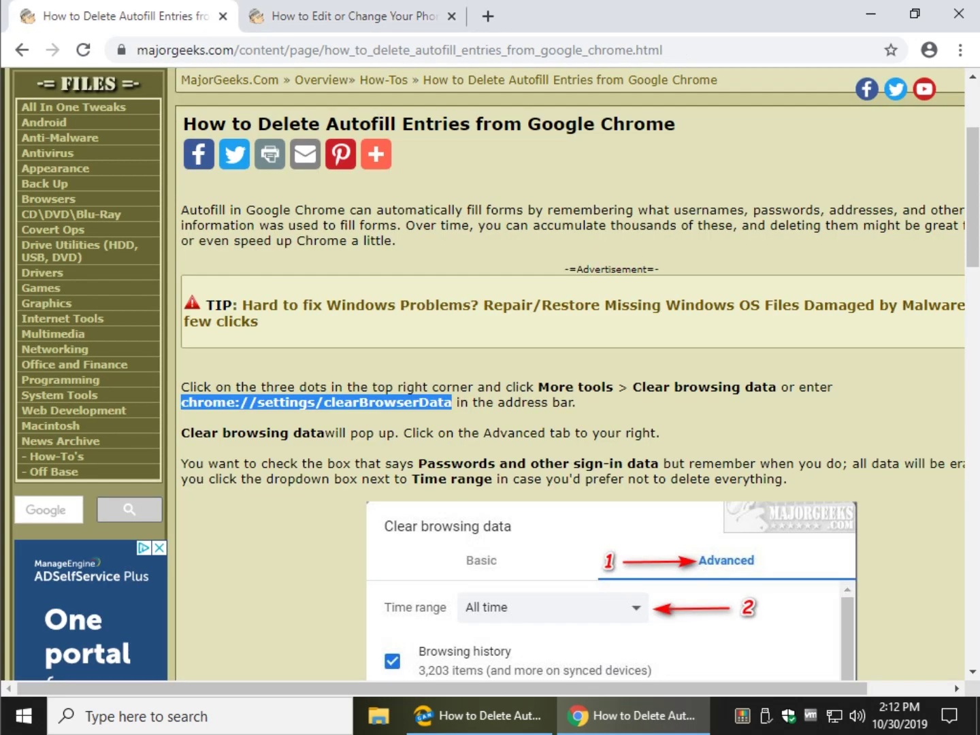
Step: Review the Autofill article's instructions, its annotated Clear browsing data picture and the list of similar guides
left_click(652, 409)
scroll(653, 407, "down", 5)
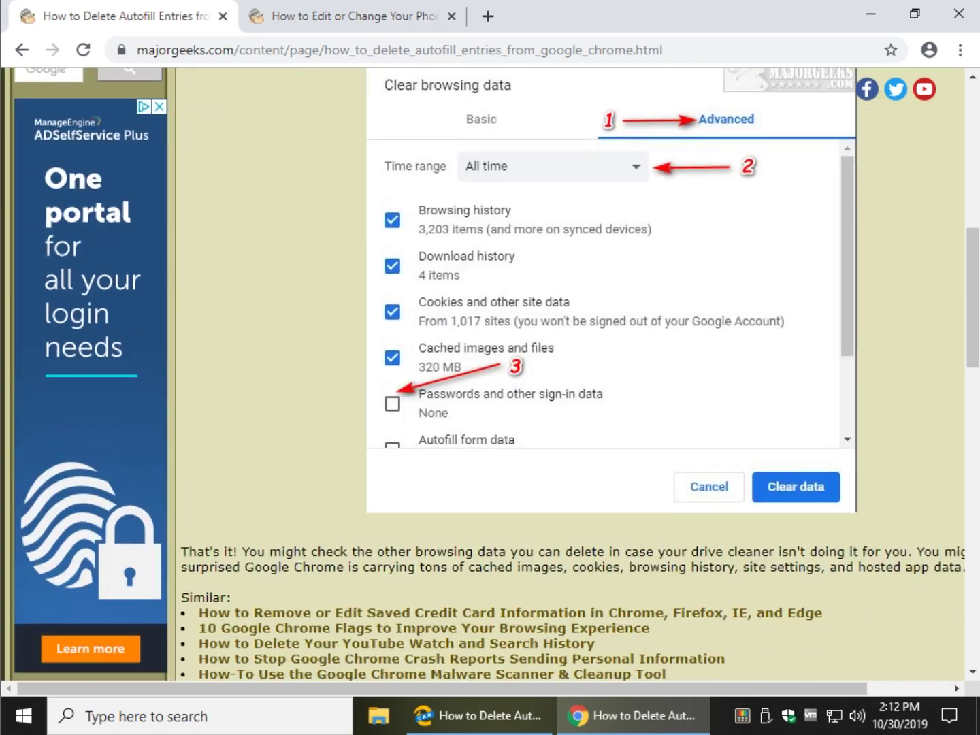
scroll(572, 374, "up", 6)
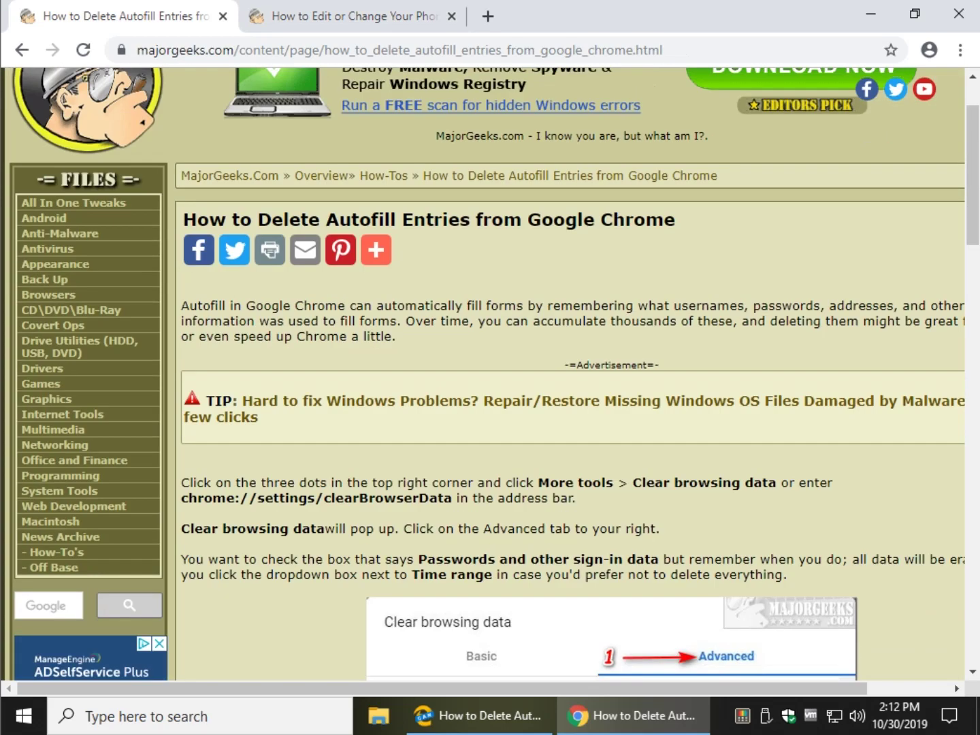
scroll(573, 374, "down", 6)
scroll(572, 375, "down", 3)
scroll(572, 375, "up", 6)
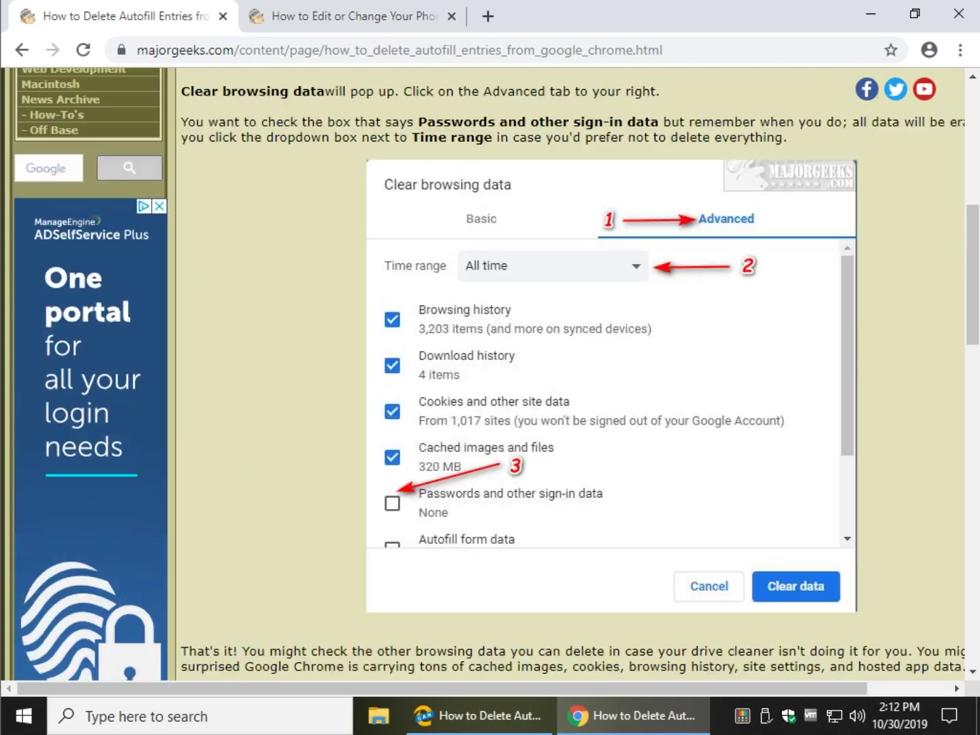
scroll(573, 374, "down", 10)
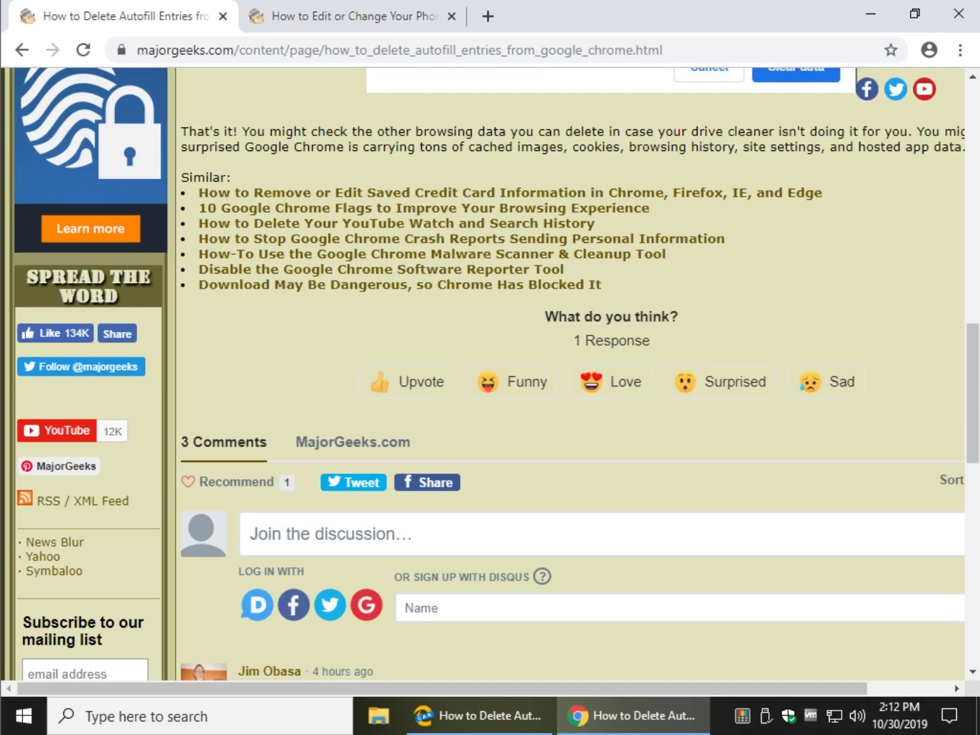
scroll(572, 374, "up", 16)
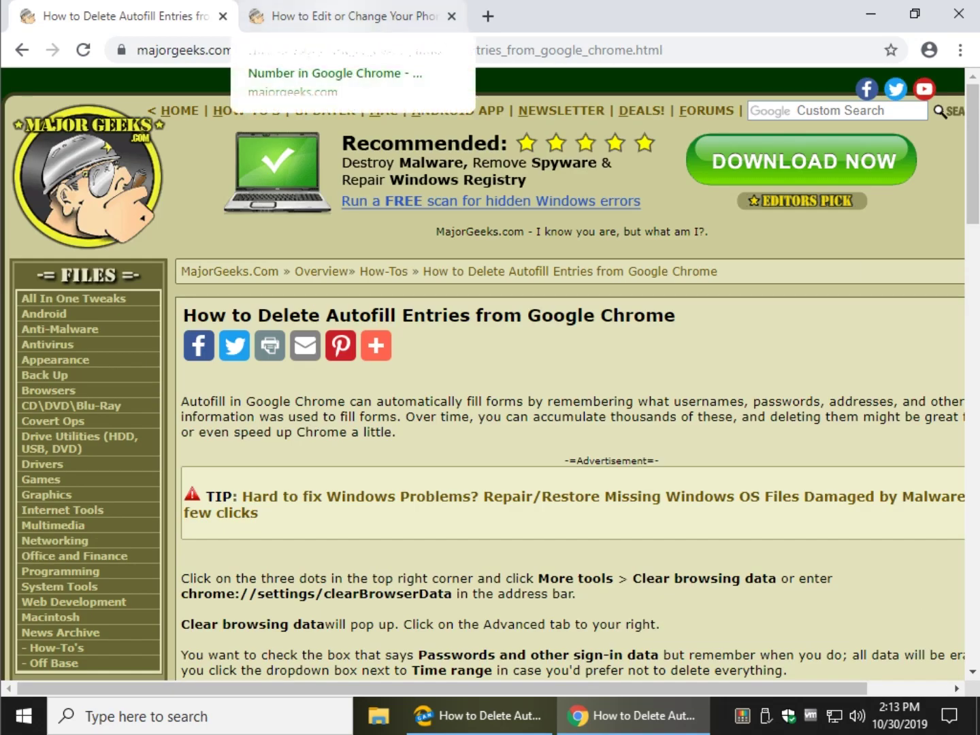
Step: Switch to the article on changing your phone number in Google Chrome and review its instructions for reaching Manage your Google Account
left_click(354, 16)
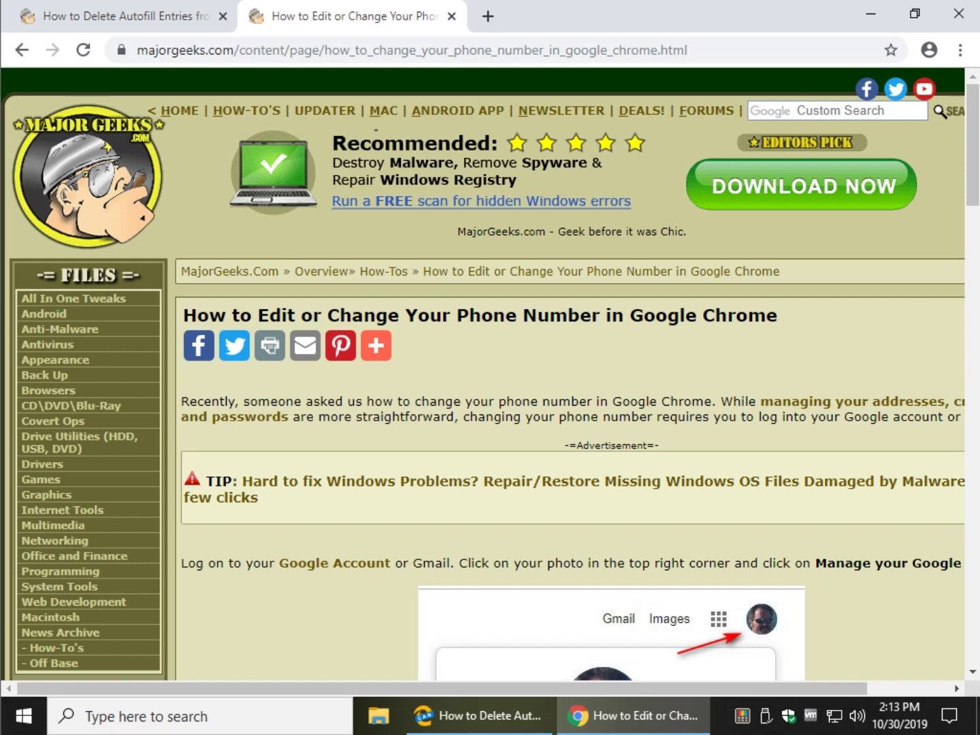
scroll(490, 375, "down", 3)
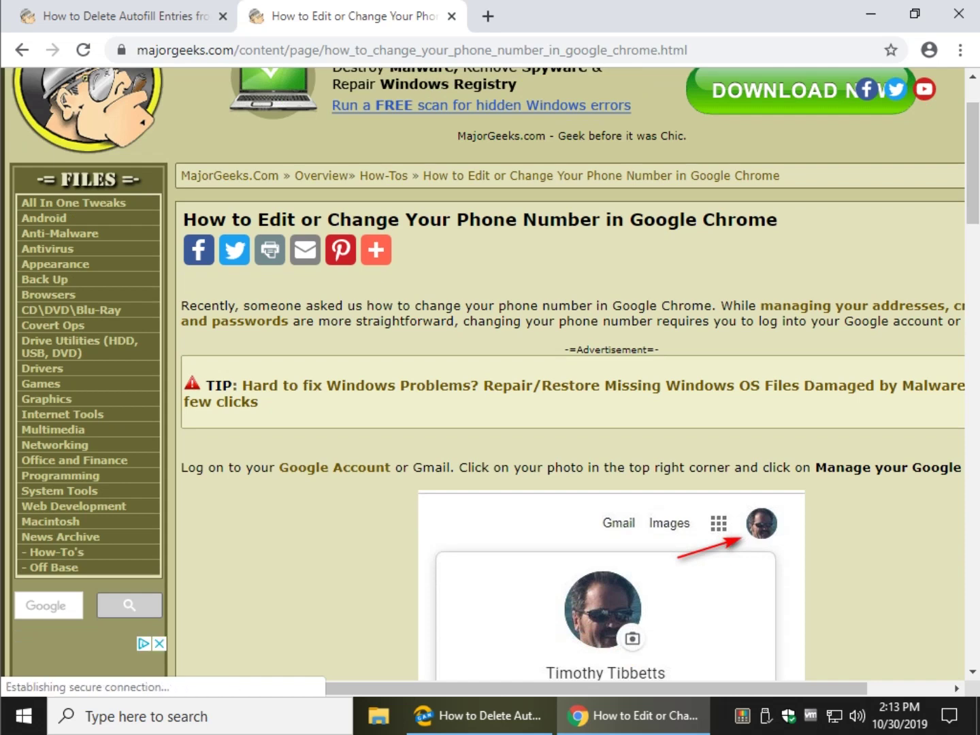
scroll(572, 375, "down", 2)
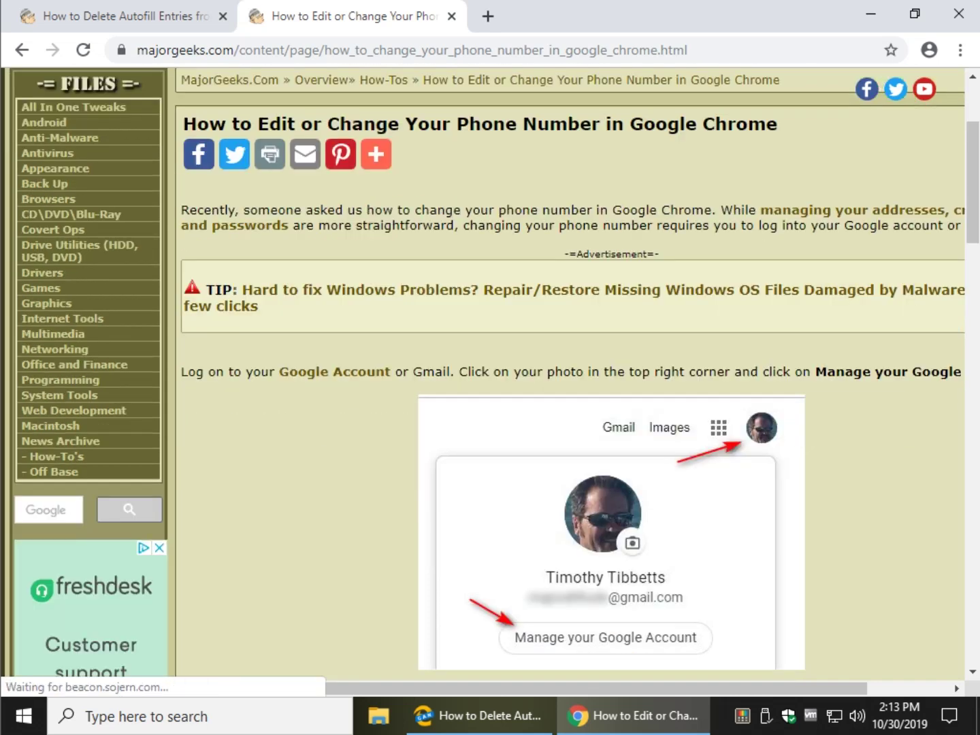
scroll(497, 374, "down", 3)
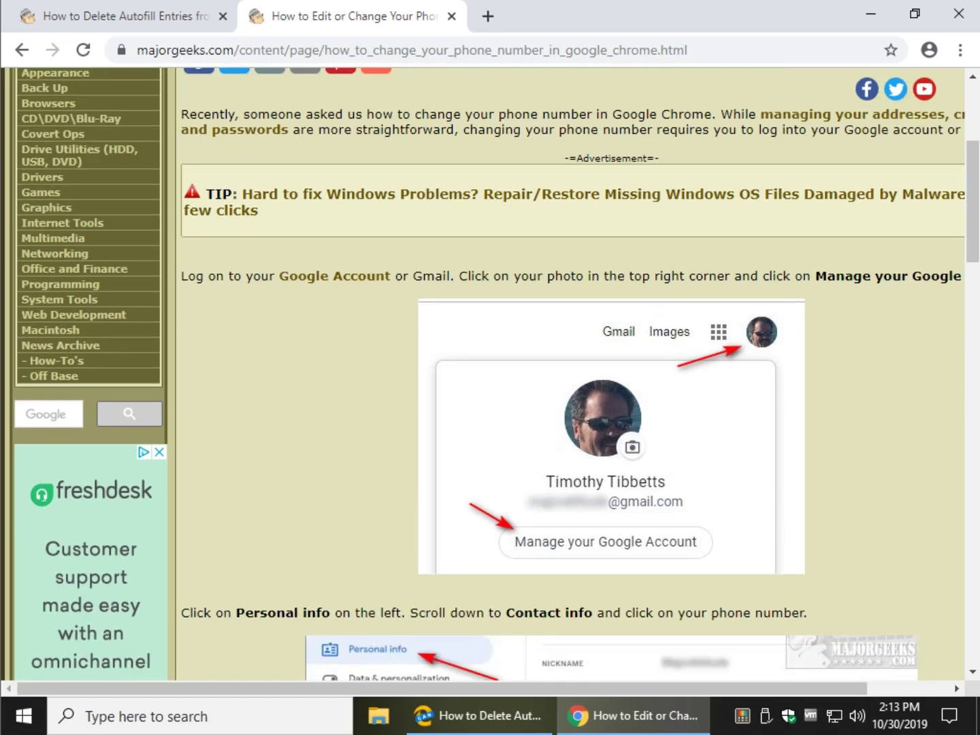
scroll(497, 375, "down", 3)
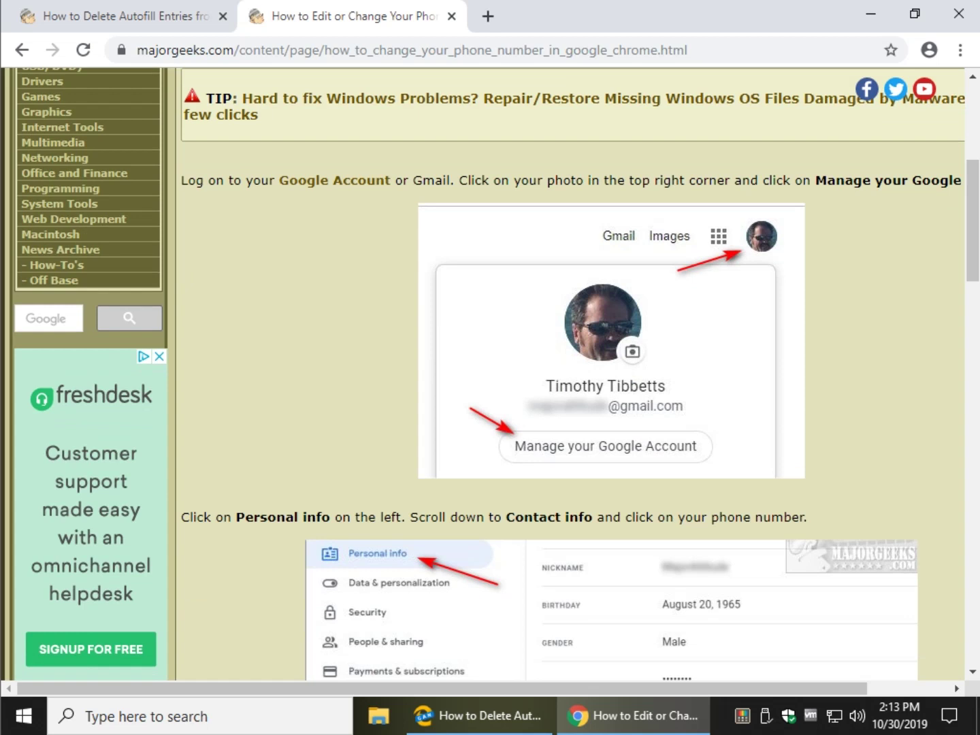
left_click(961, 50)
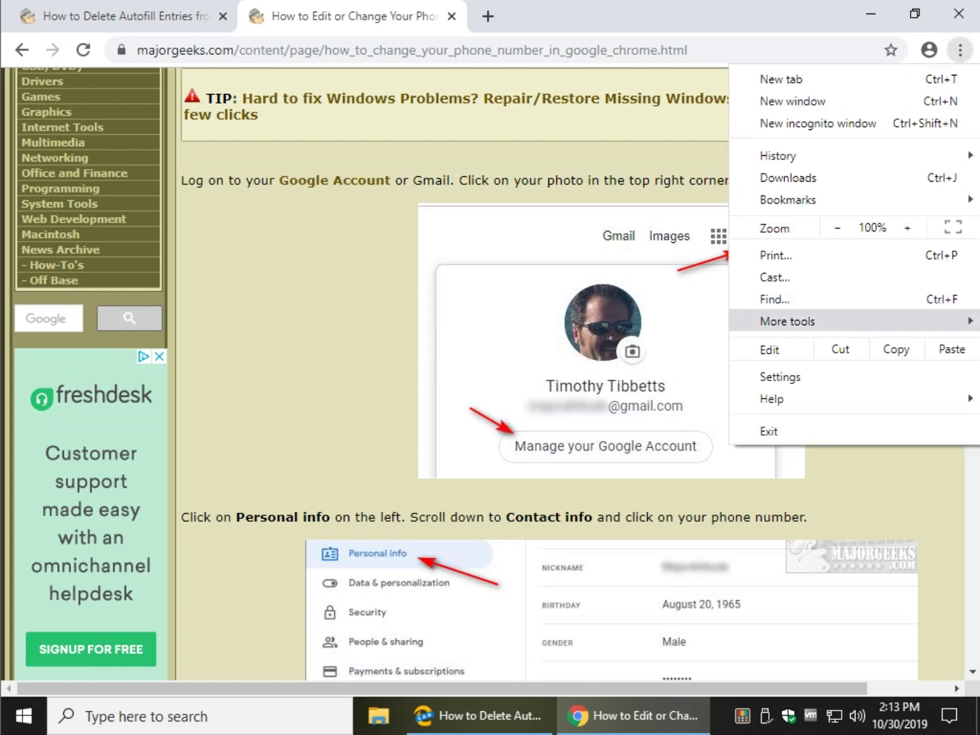
left_click(653, 266)
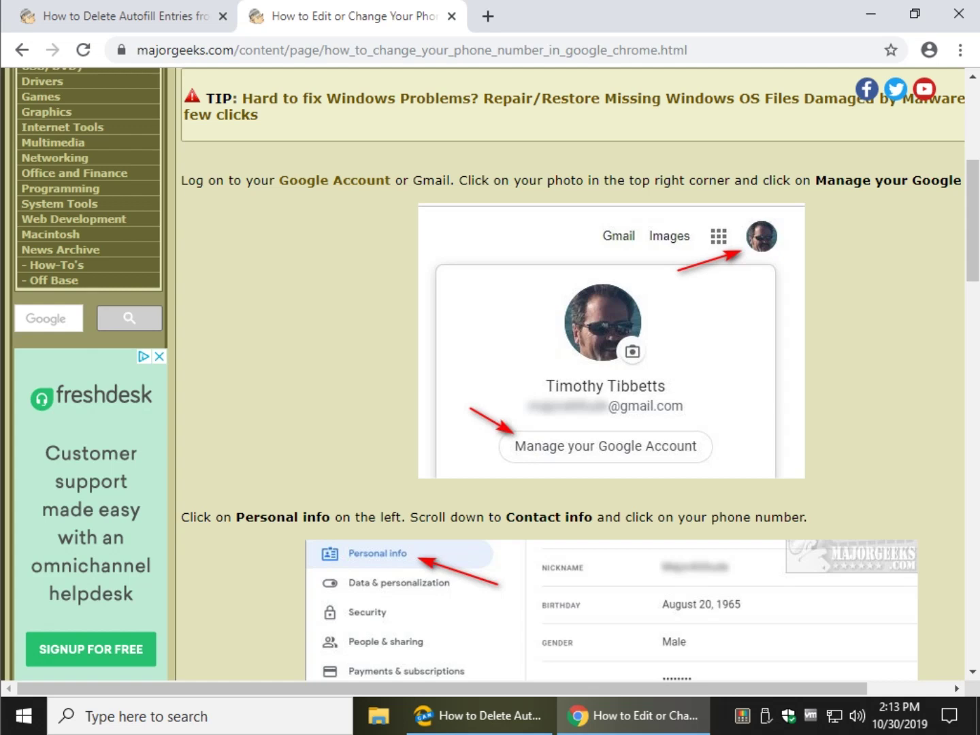
Step: Review the article's Personal info and Contact info instructions and its annotated picture for editing or removing the phone number
scroll(572, 374, "down", 3)
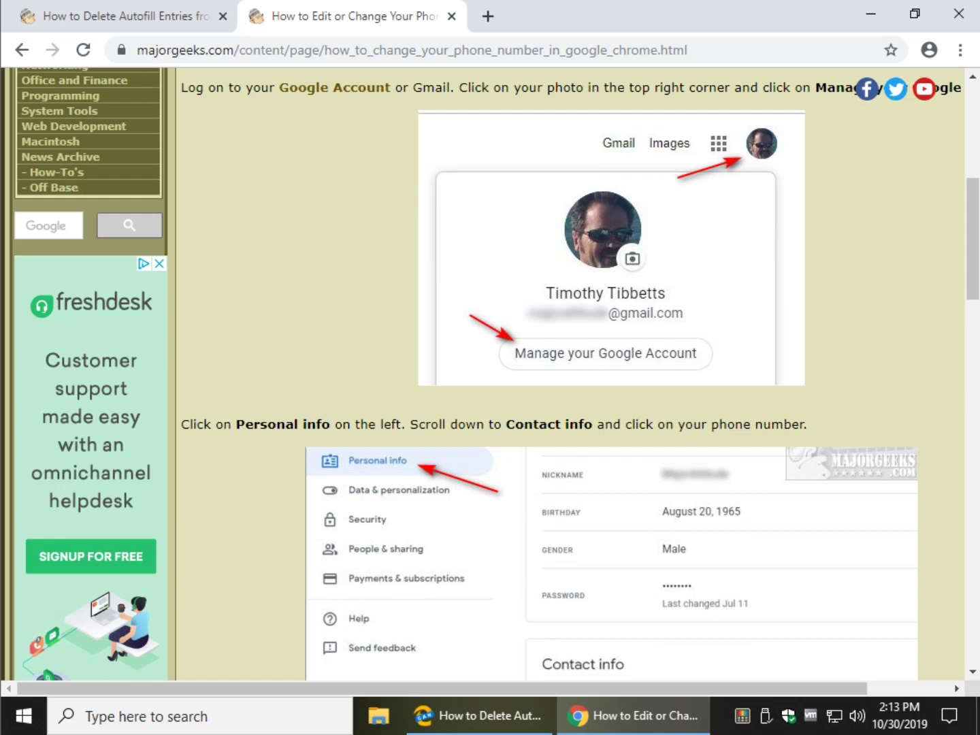
scroll(491, 374, "down", 2)
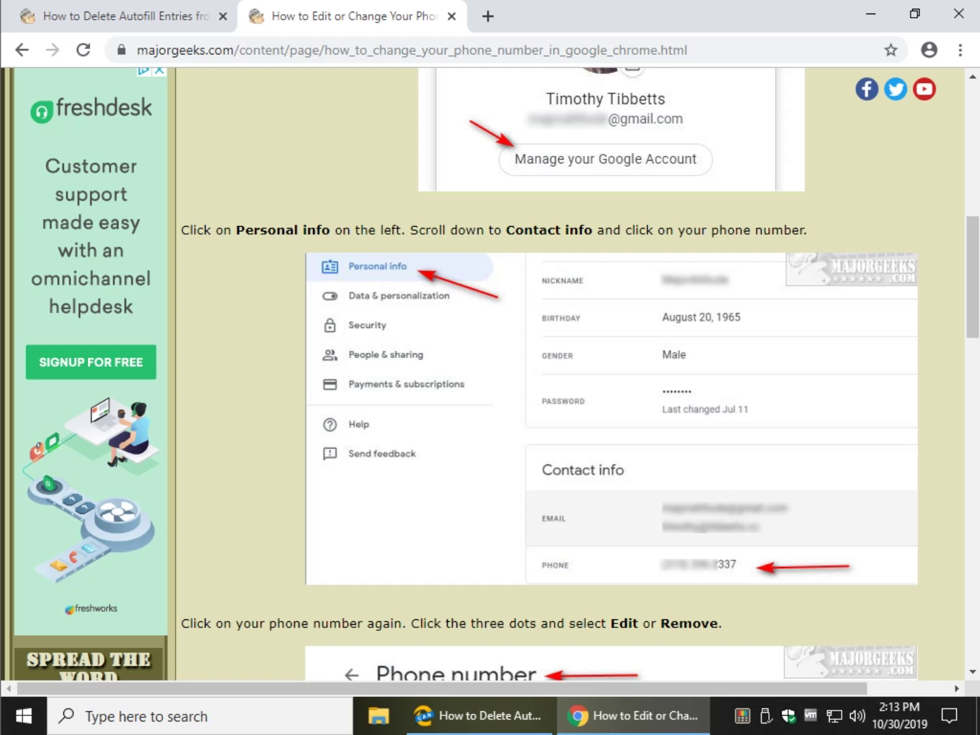
scroll(572, 374, "down", 3)
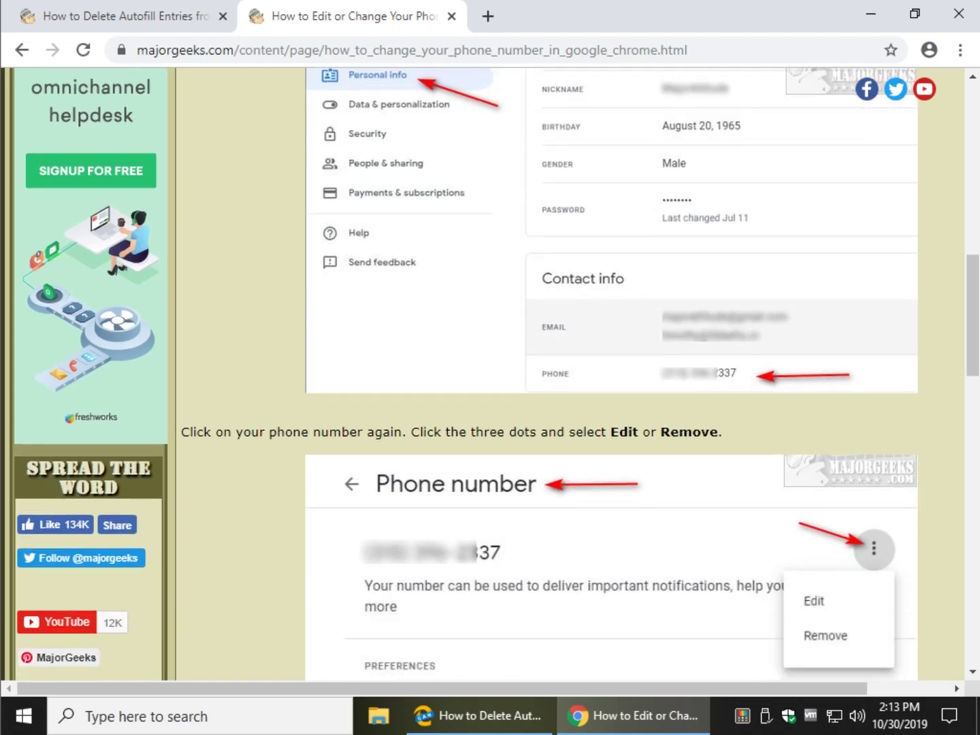
scroll(490, 374, "down", 3)
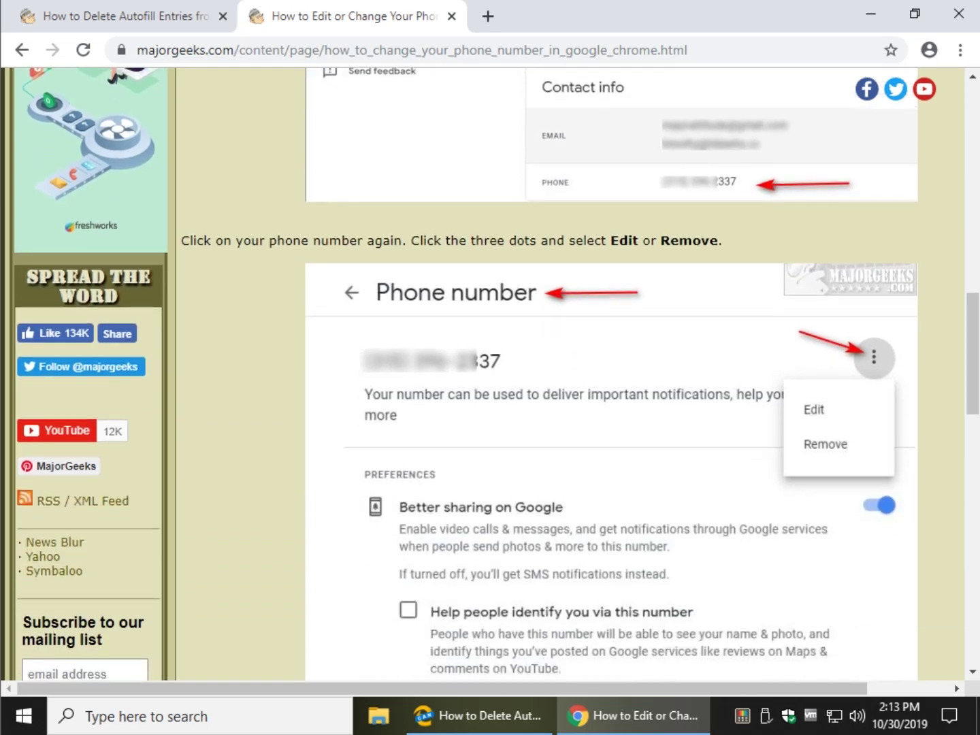
scroll(572, 375, "down", 2)
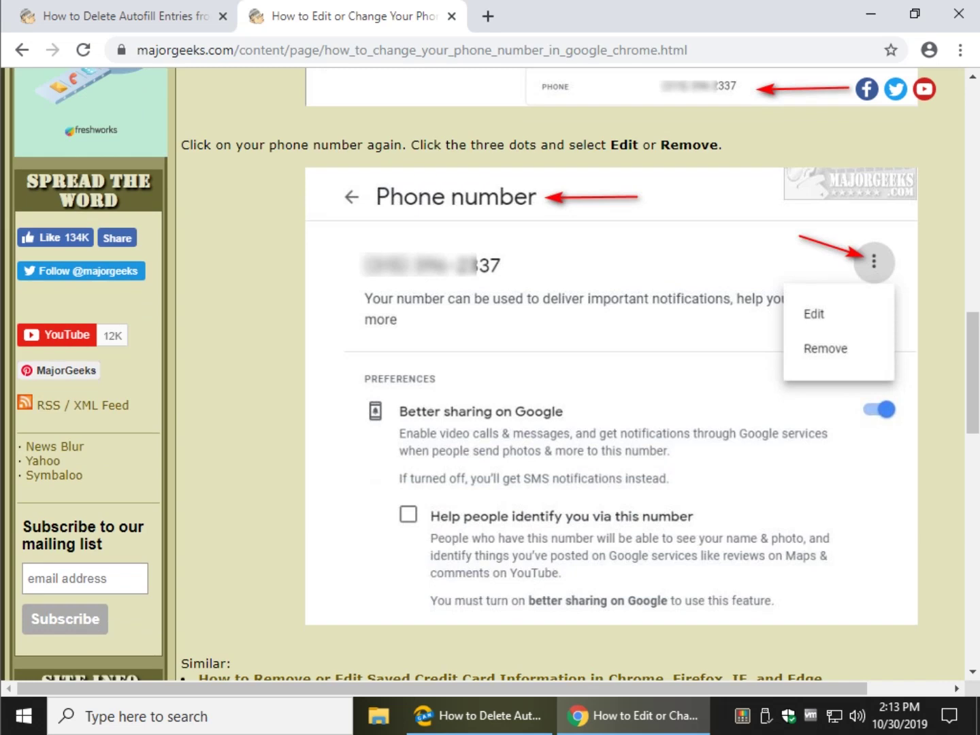
scroll(490, 375, "down", 3)
Step: Return to the start of the phone number article and review its opening paragraph about managing addresses and passwords
scroll(490, 375, "up", 10)
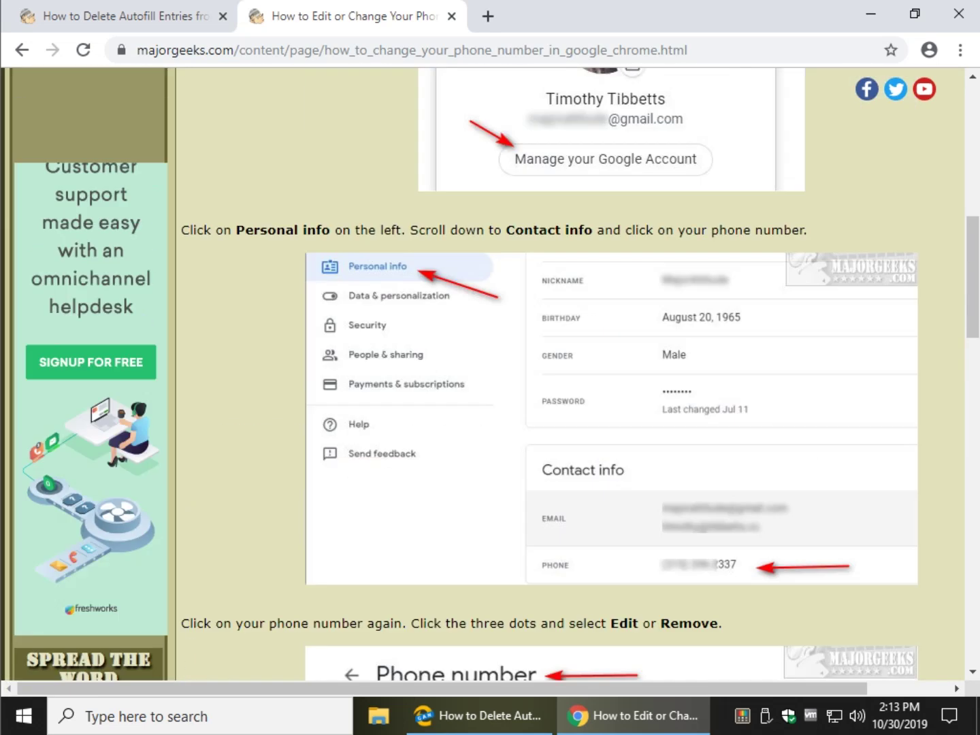
scroll(490, 381, "up", 10)
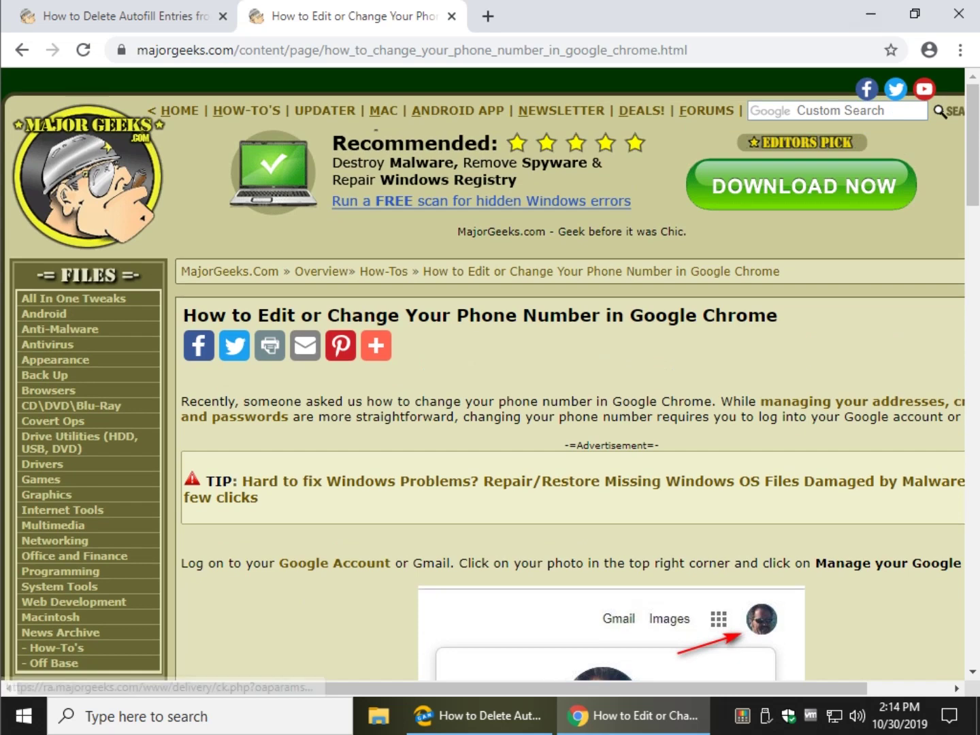
left_click_drag(383, 401, 509, 416)
left_click(509, 416)
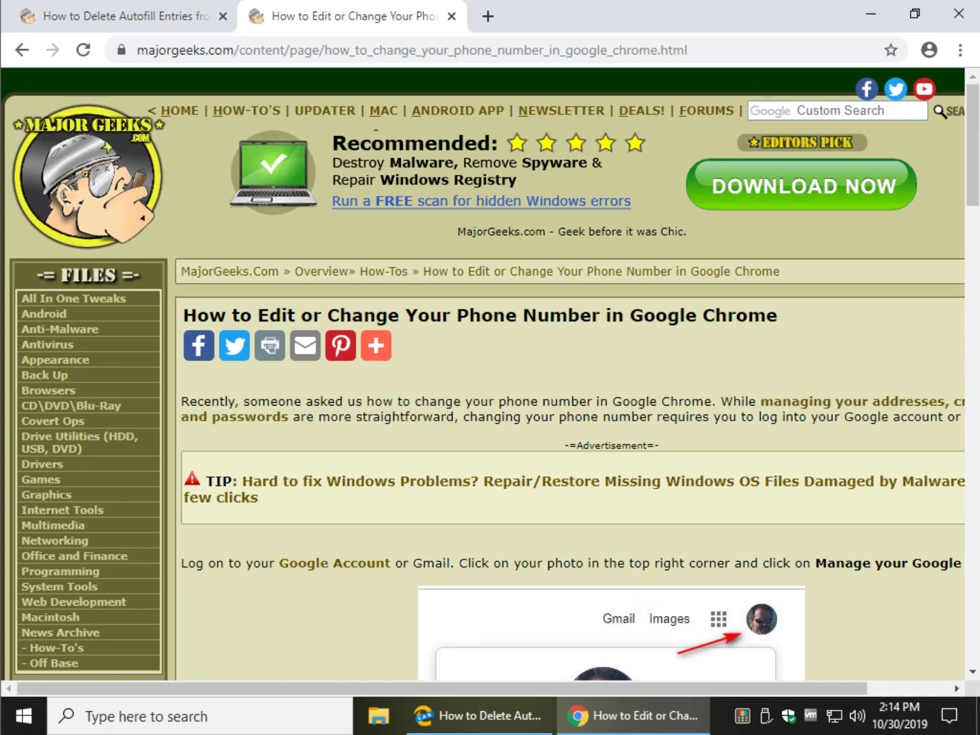